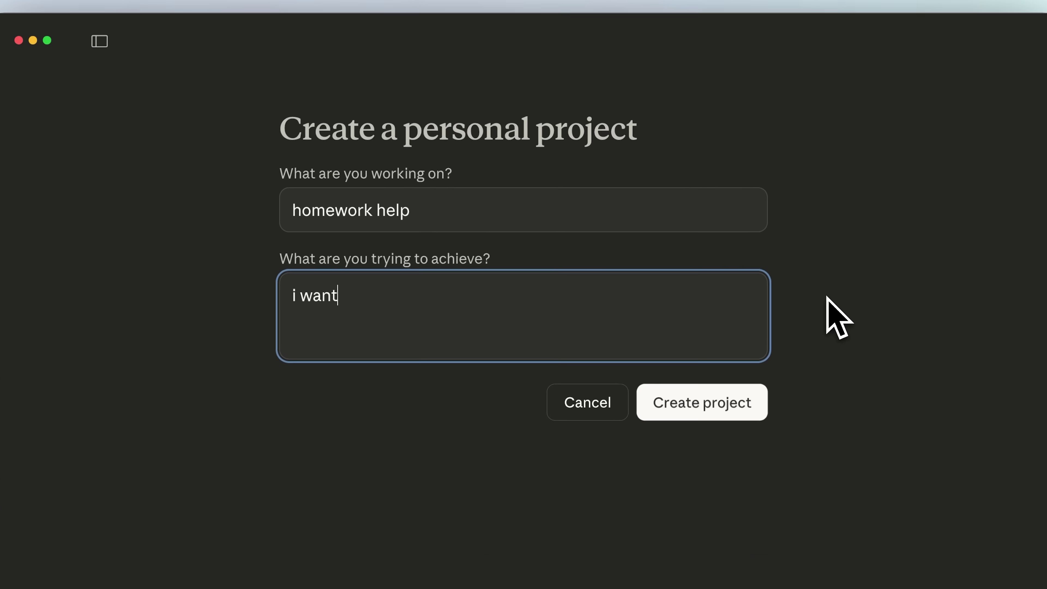
Expand .claude/skills to show brand-analyzer, pdf-extractor and skill-creator, then expand pdf-extractor.
type("you to fact c")
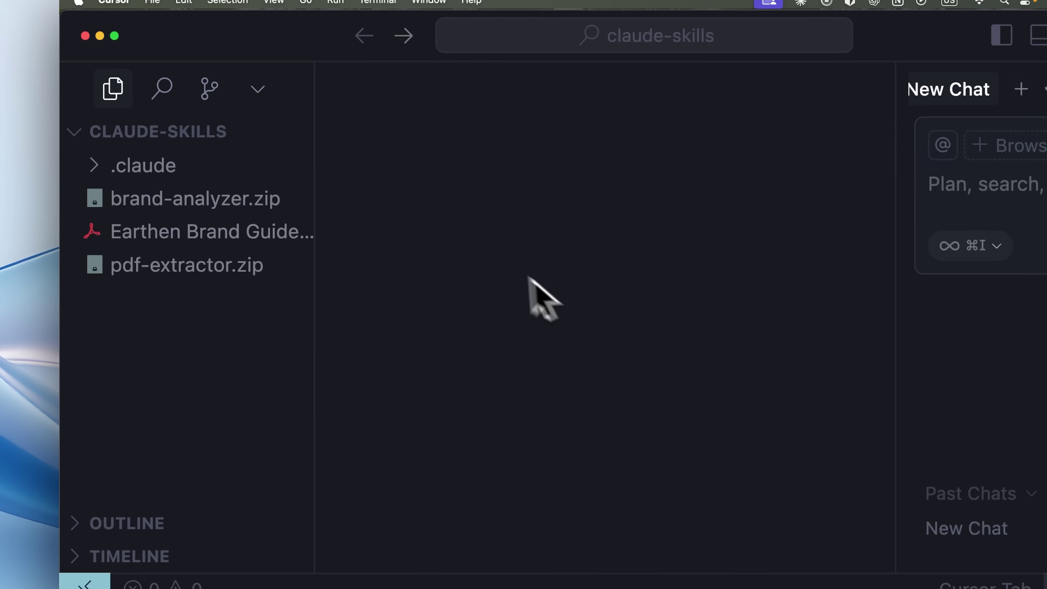
left_click(386, 141)
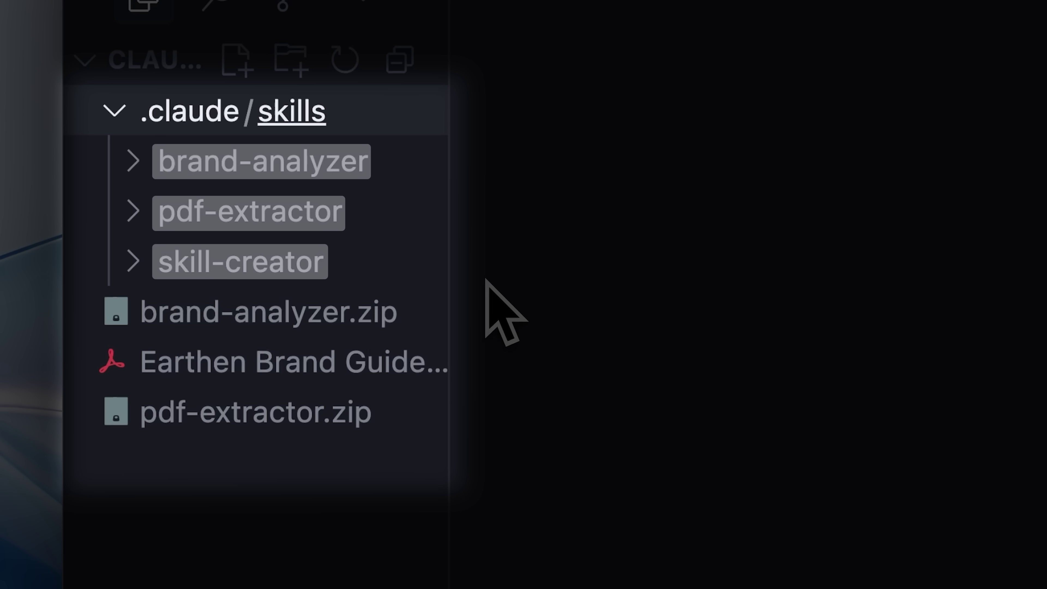
left_click(445, 235)
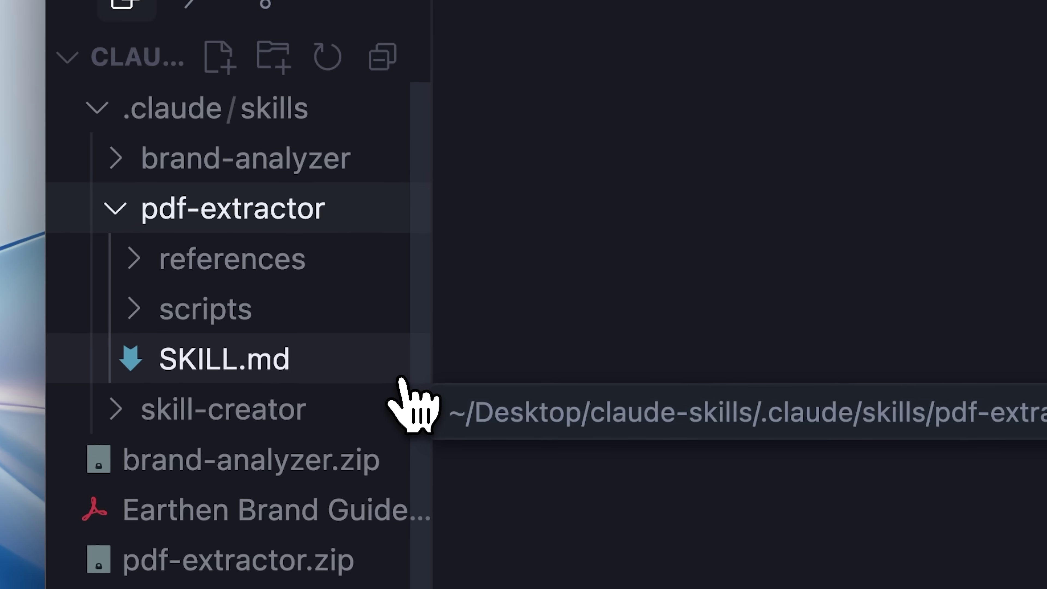
Read through pdf-extractor's SKILL.md, then open references/extraction_guide.md.
left_click(219, 350)
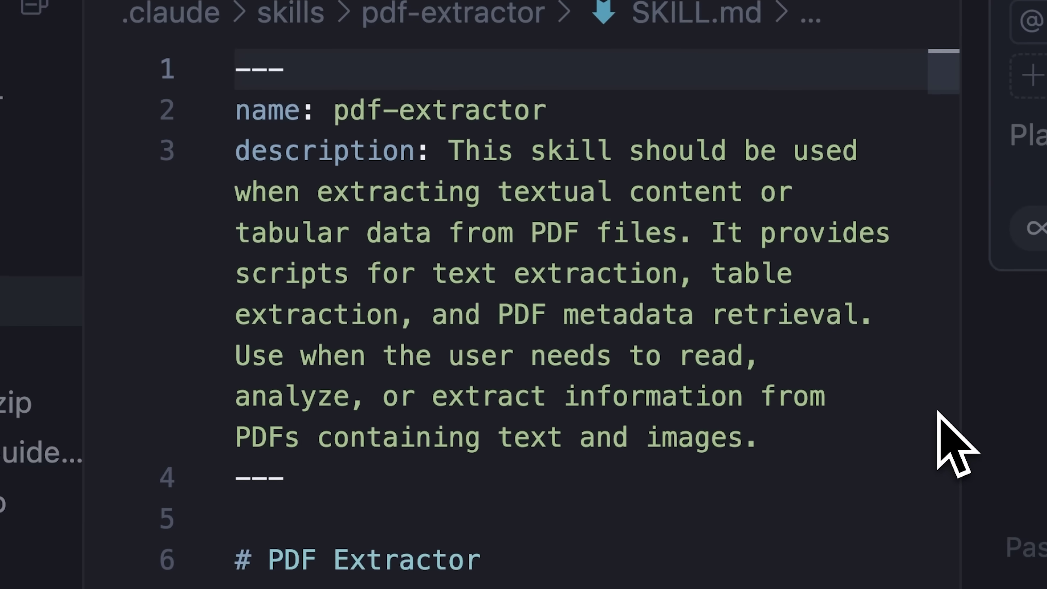
scroll(940, 412, "down", 5)
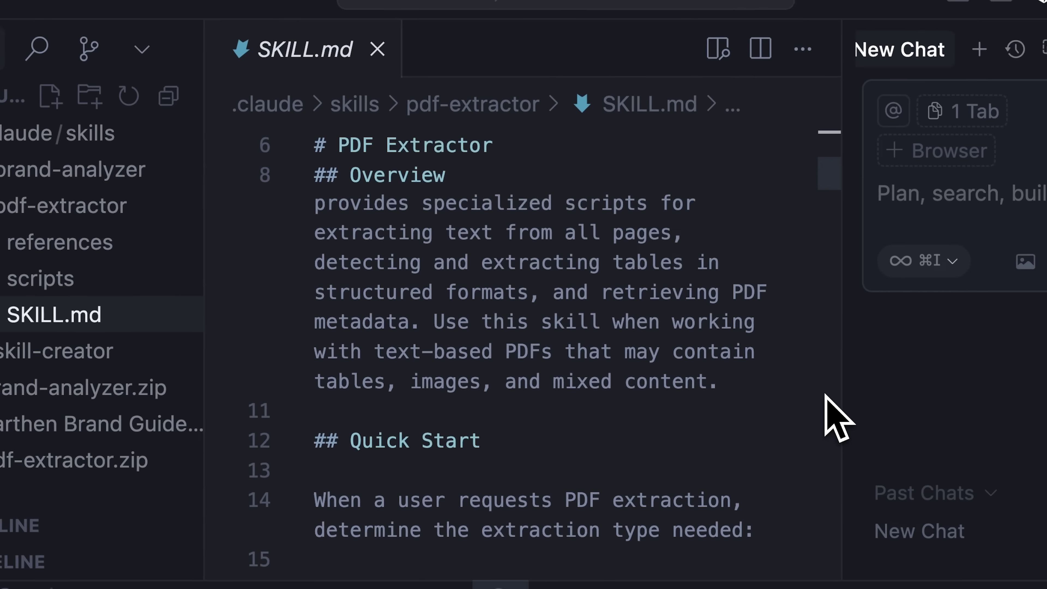
scroll(825, 394, "down", 10)
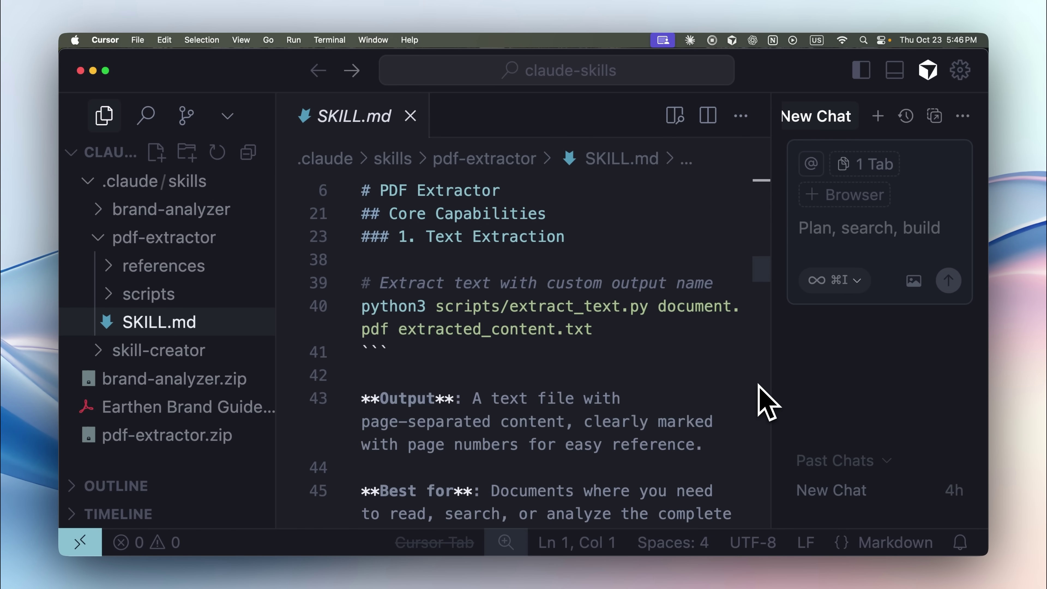
scroll(759, 385, "down", 5)
scroll(760, 398, "down", 8)
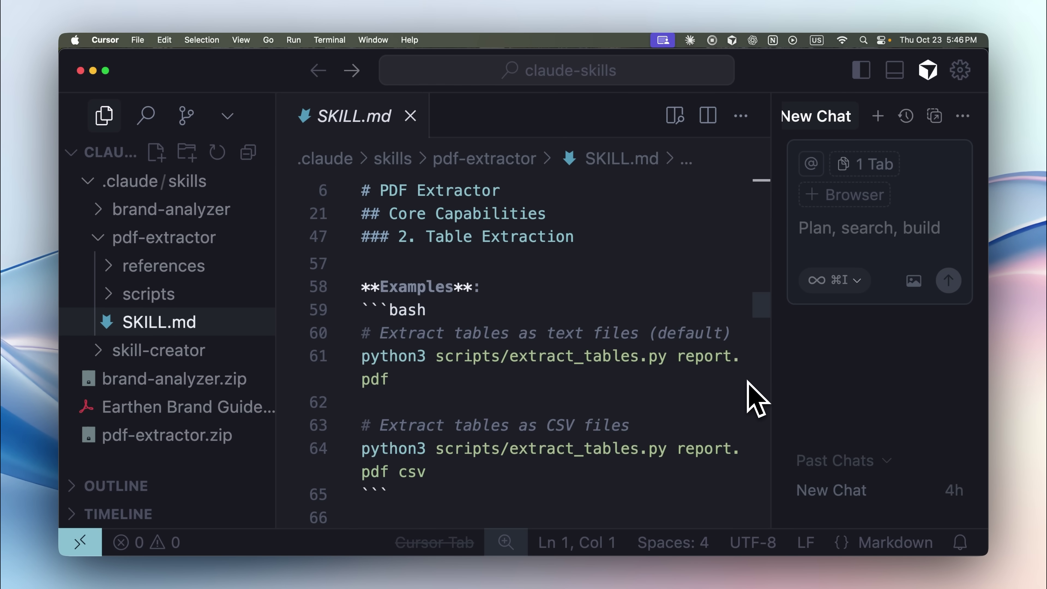
left_click(268, 260)
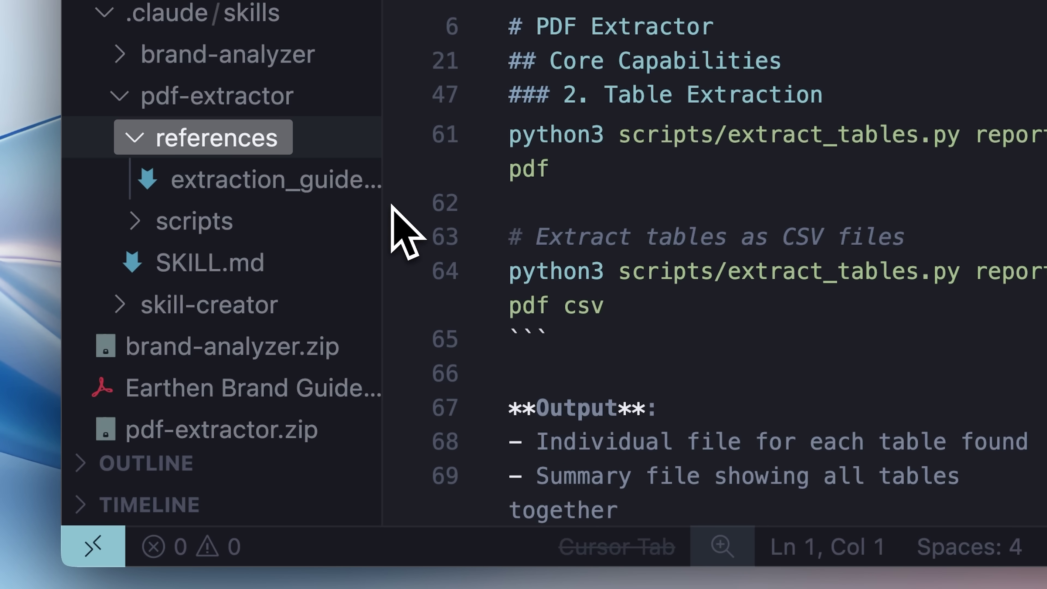
left_click(354, 194)
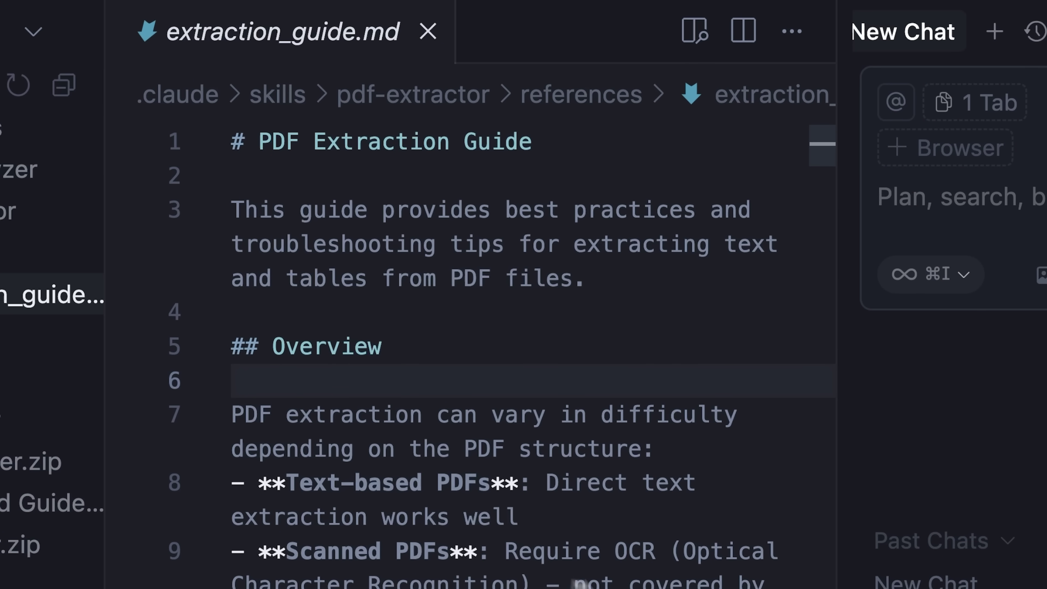
Read down the extraction guide and reveal extract_info.py, extract_tables.py and extract_text.py under scripts.
scroll(825, 567, "down", 8)
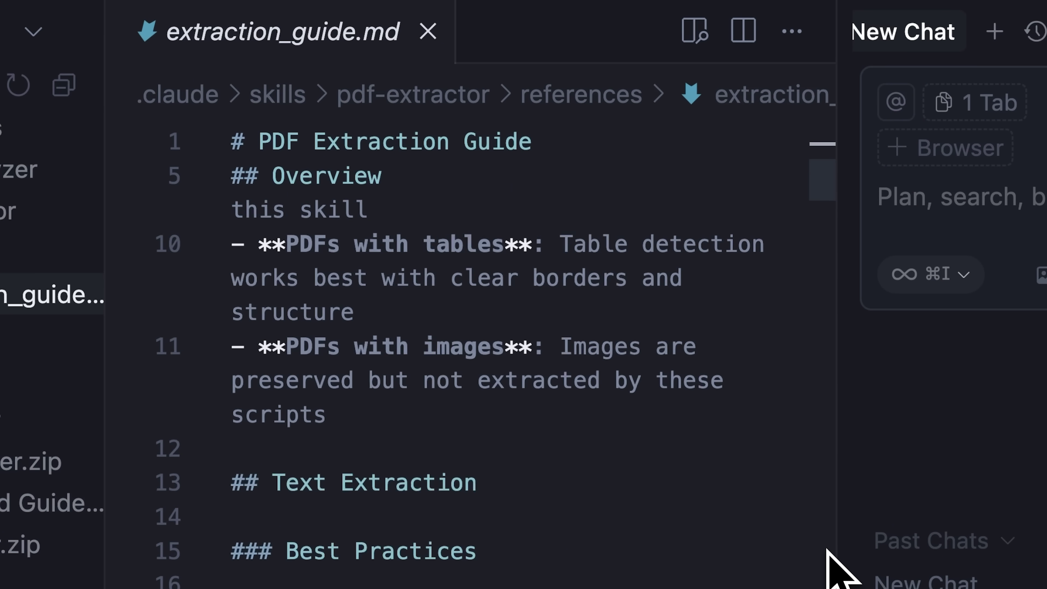
scroll(827, 555, "down", 10)
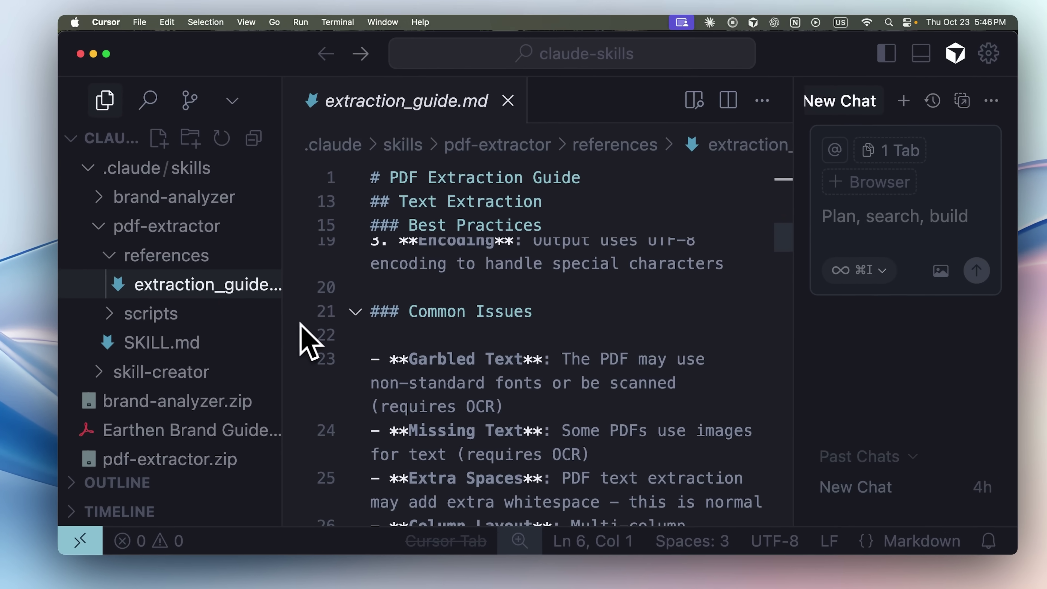
left_click(268, 317)
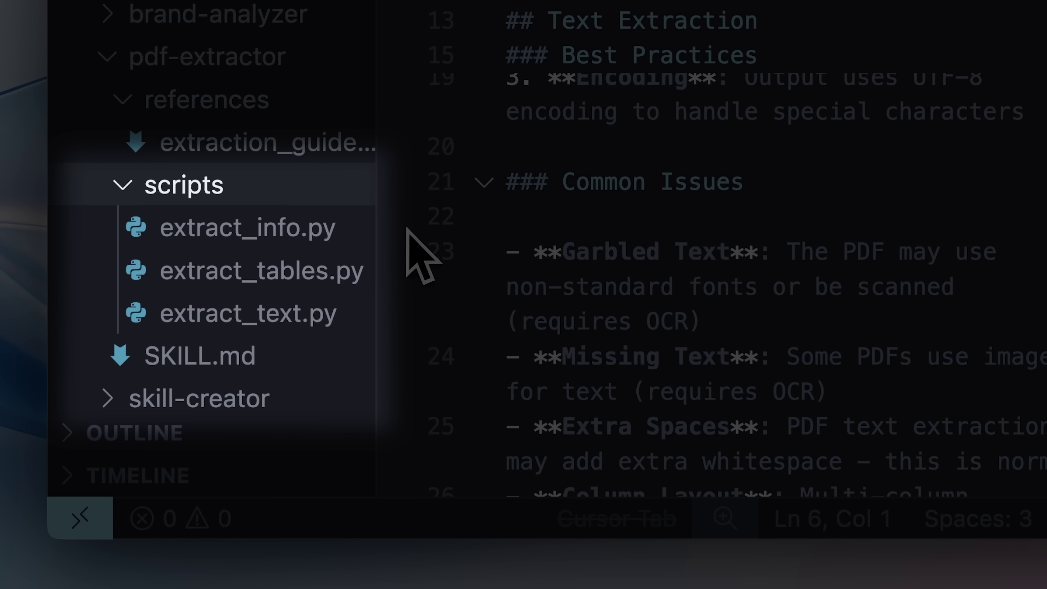
scroll(412, 237, "down", 2)
scroll(412, 237, "down", 1)
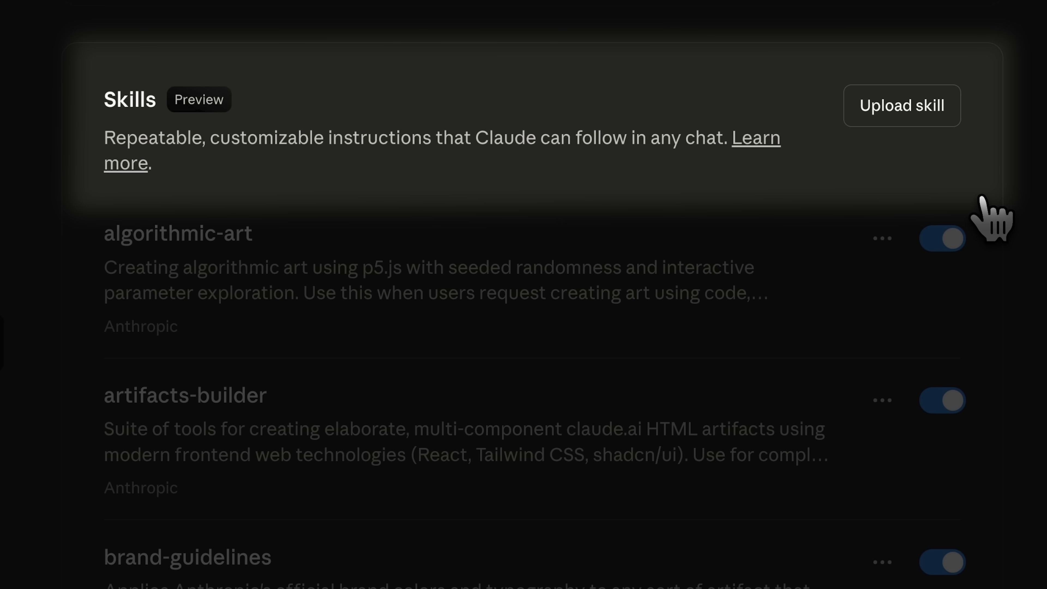
Scroll through the available skills in Claude desktop's Settings > Skills list.
scroll(989, 219, "down", 15)
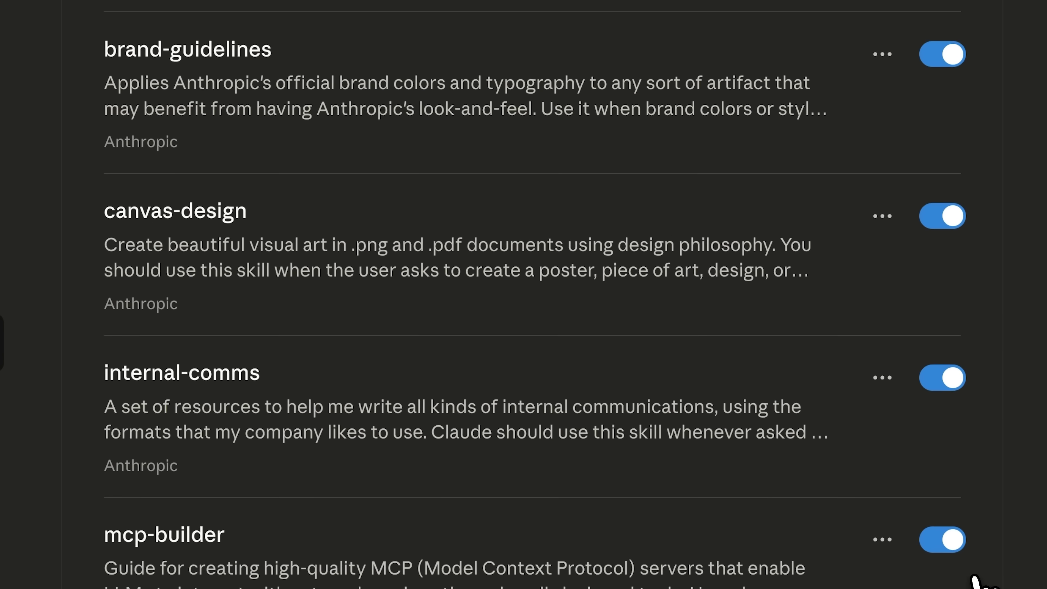
scroll(523, 294, "down", 7)
scroll(523, 295, "up", 7)
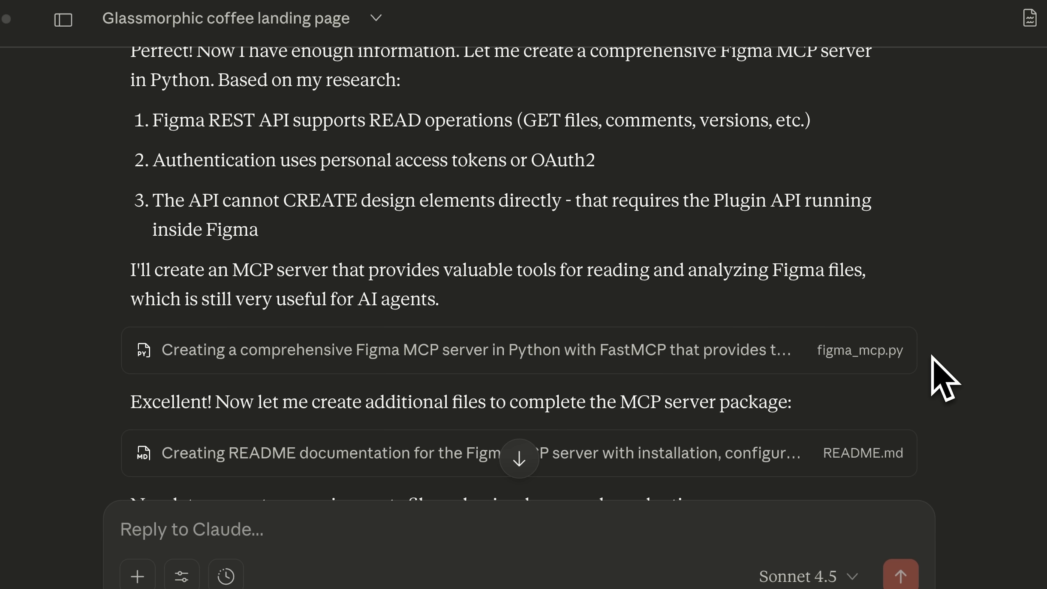
Scroll down the chat to review the Figma MCP server package summary.
scroll(944, 378, "down", 15)
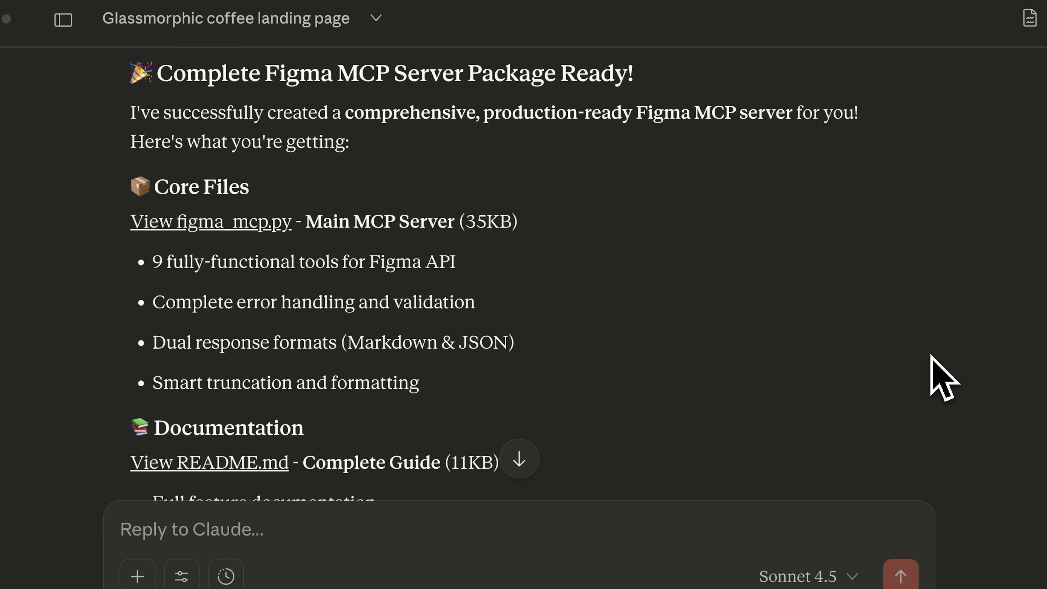
scroll(940, 382, "down", 4)
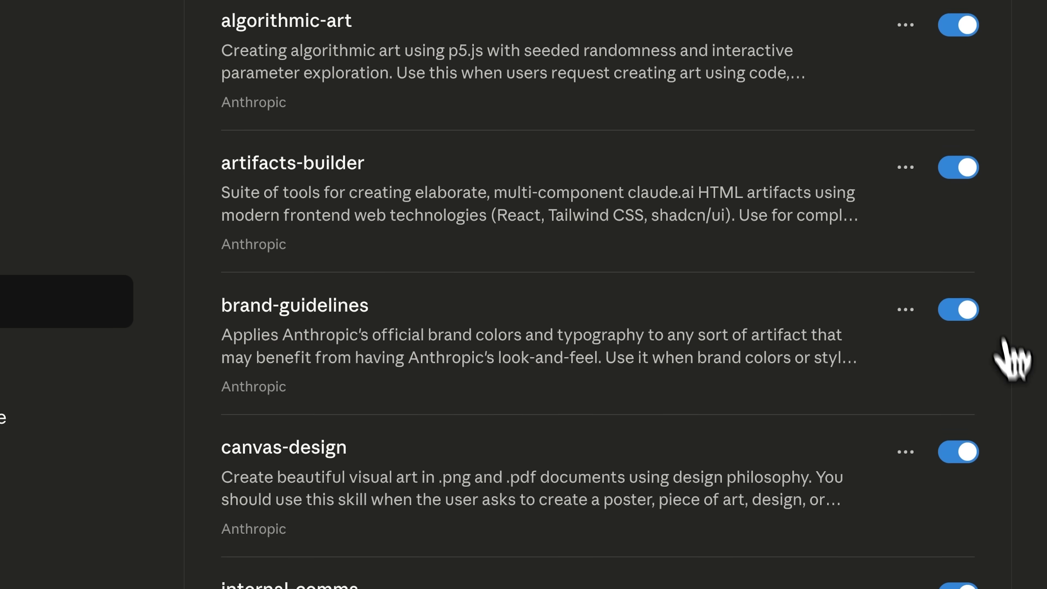
scroll(1010, 356, "down", 8)
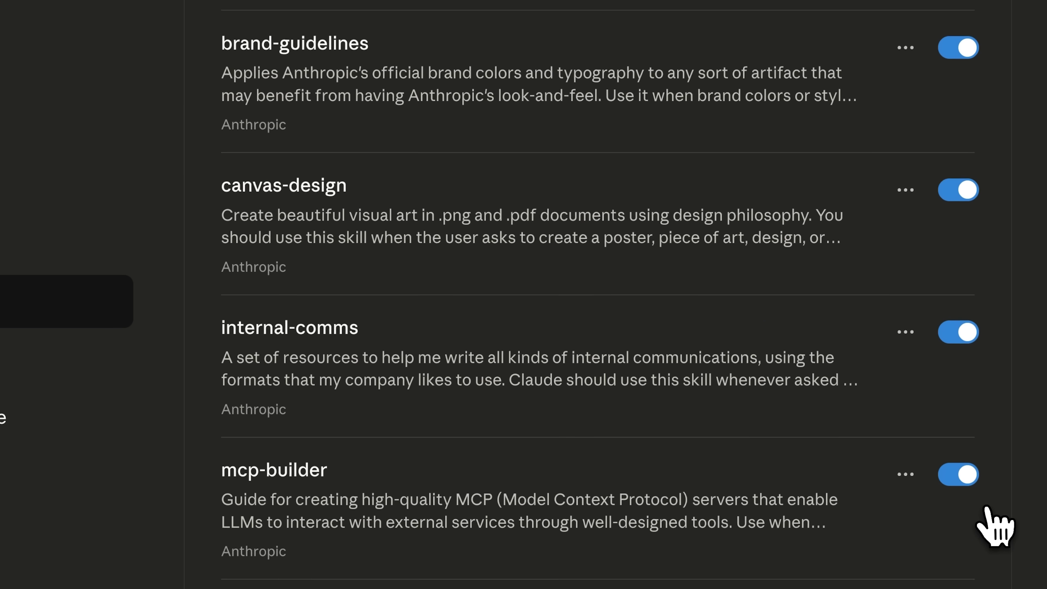
scroll(988, 521, "down", 5)
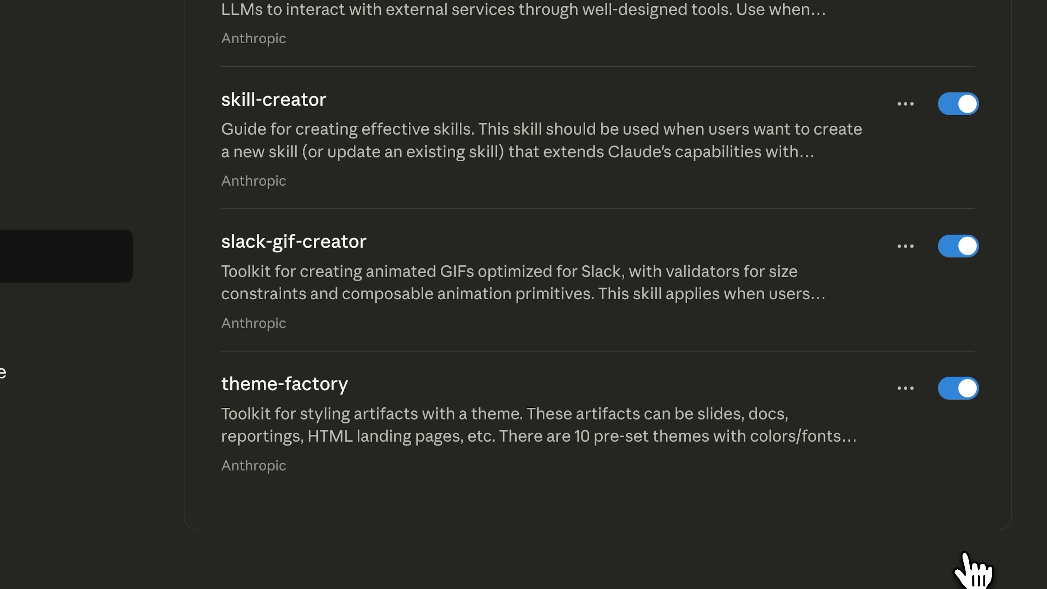
scroll(989, 537, "up", 4)
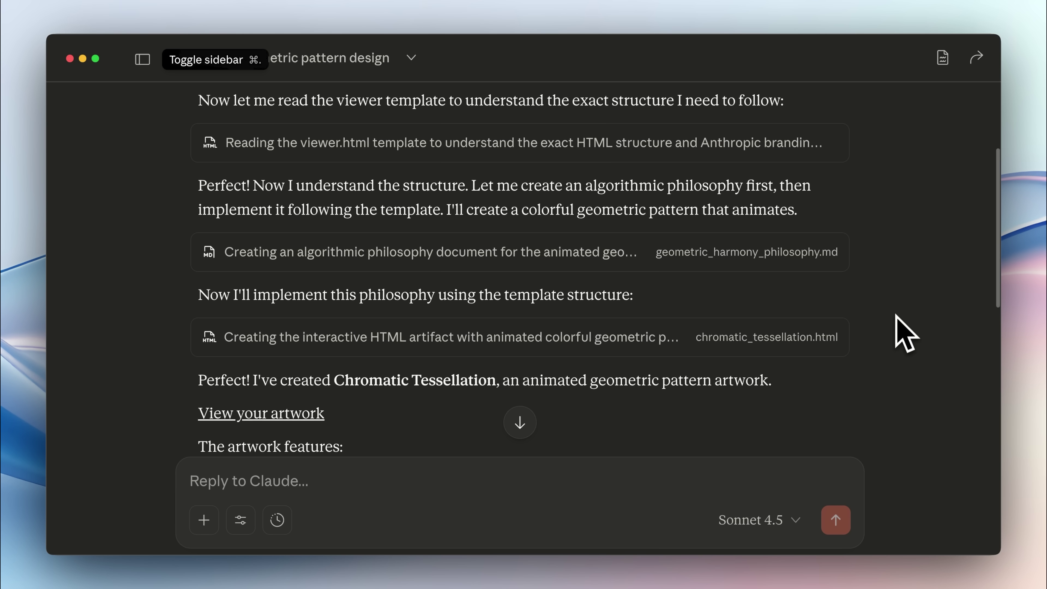
Regenerate Chromatic Tessellation with a new random seed, grid density 15 and Hexagon shape type.
scroll(566, 445, "down", 3)
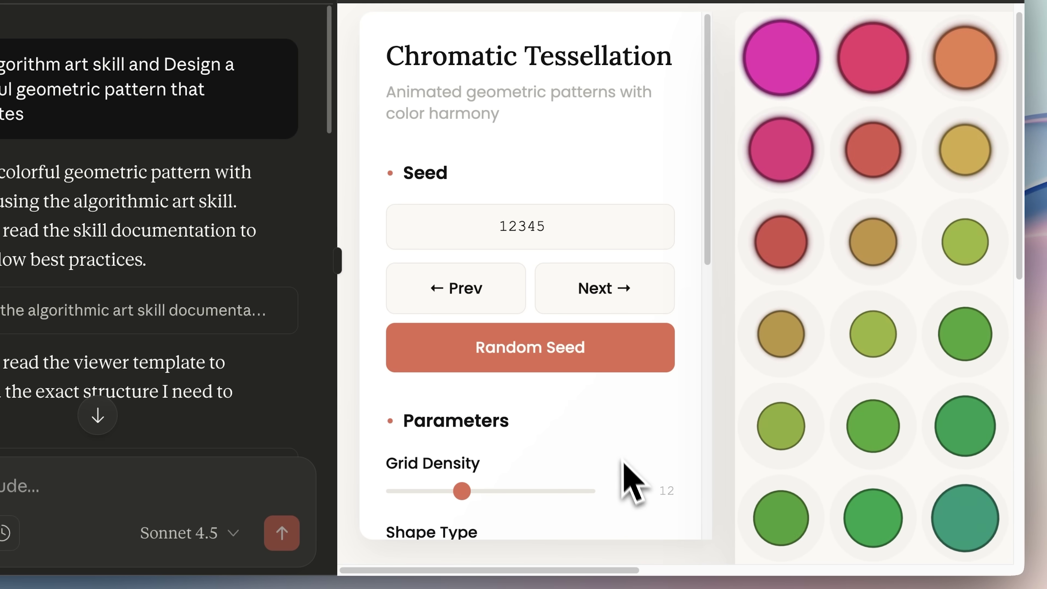
left_click(610, 365)
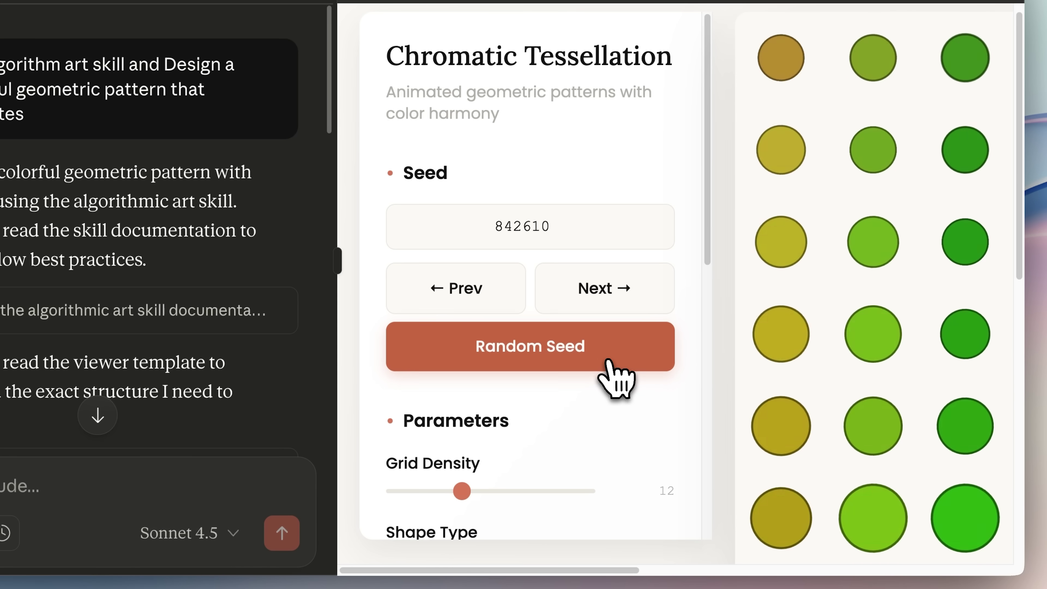
scroll(488, 297, "down", 5)
left_click_drag(462, 278, 491, 279)
left_click_drag(395, 347, 536, 355)
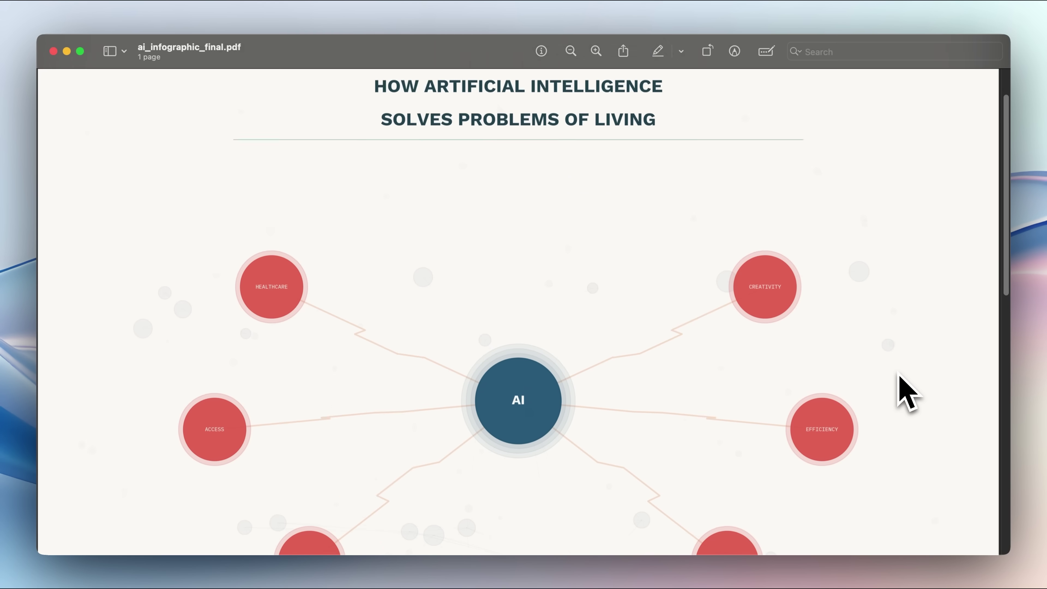
Scroll through ai_infographic_final.pdf to see its cards and the Measured Impact chart.
scroll(900, 373, "down", 10)
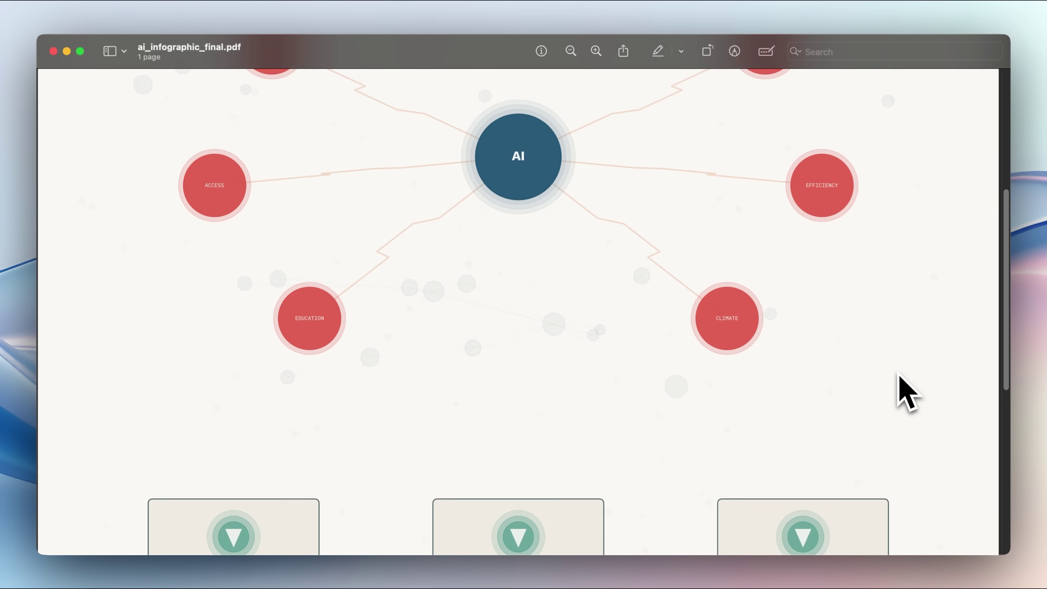
scroll(900, 374, "down", 6)
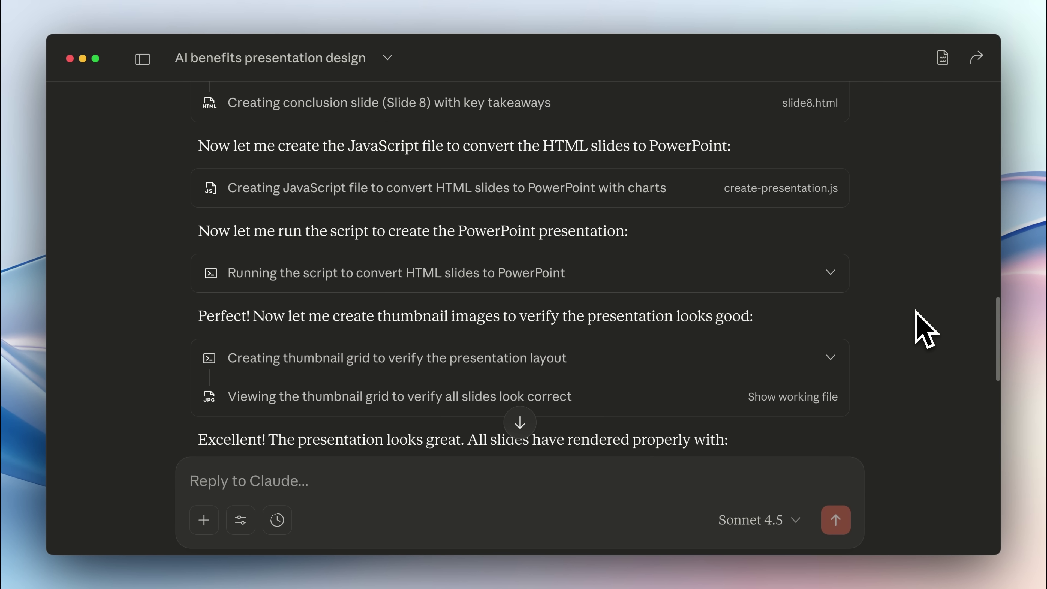
scroll(916, 311, "down", 3)
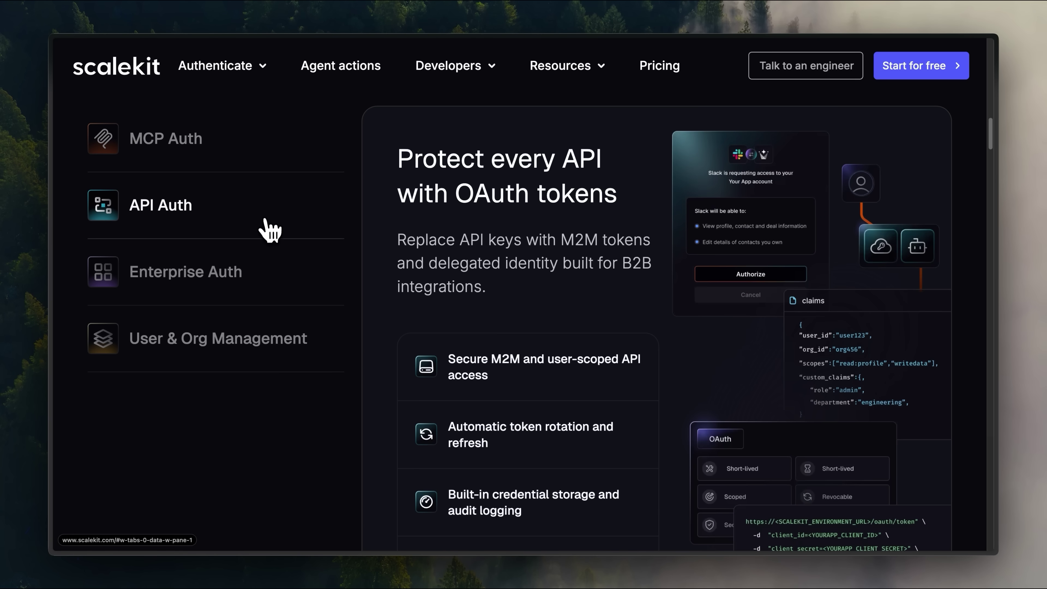
View the Enterprise Auth and User & Org Management feature tabs, then scroll further down the page.
left_click(268, 281)
left_click(262, 356)
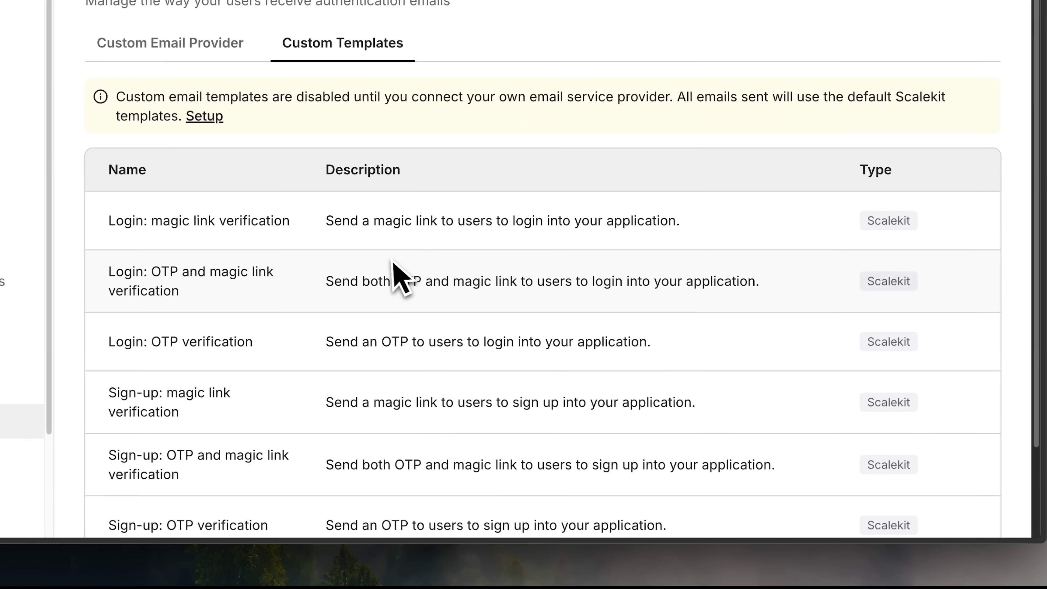
scroll(363, 229, "down", 3)
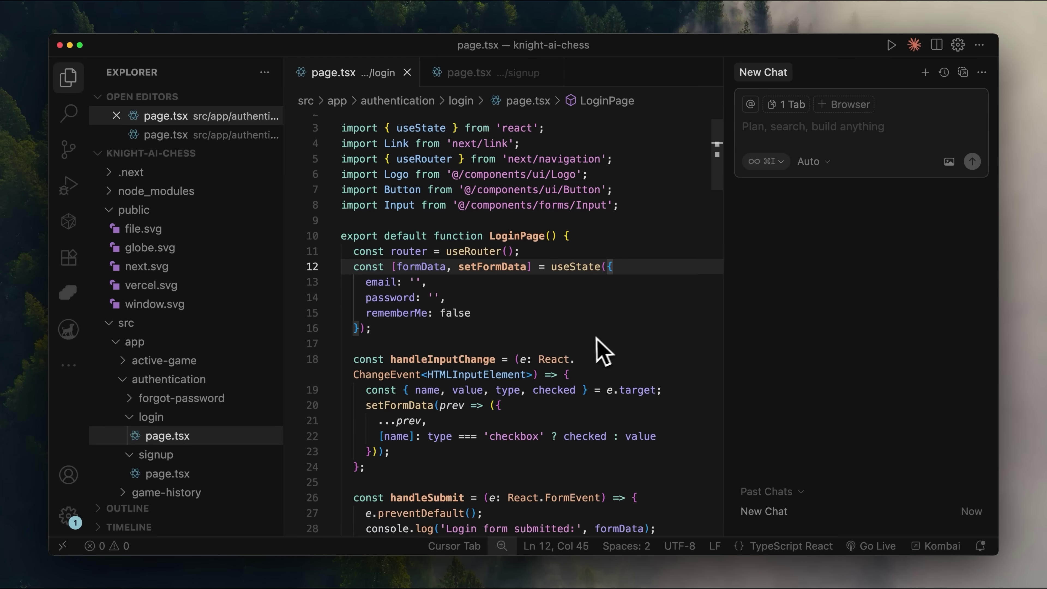
scroll(596, 351, "down", 5)
scroll(594, 351, "up", 3)
scroll(589, 342, "up", 3)
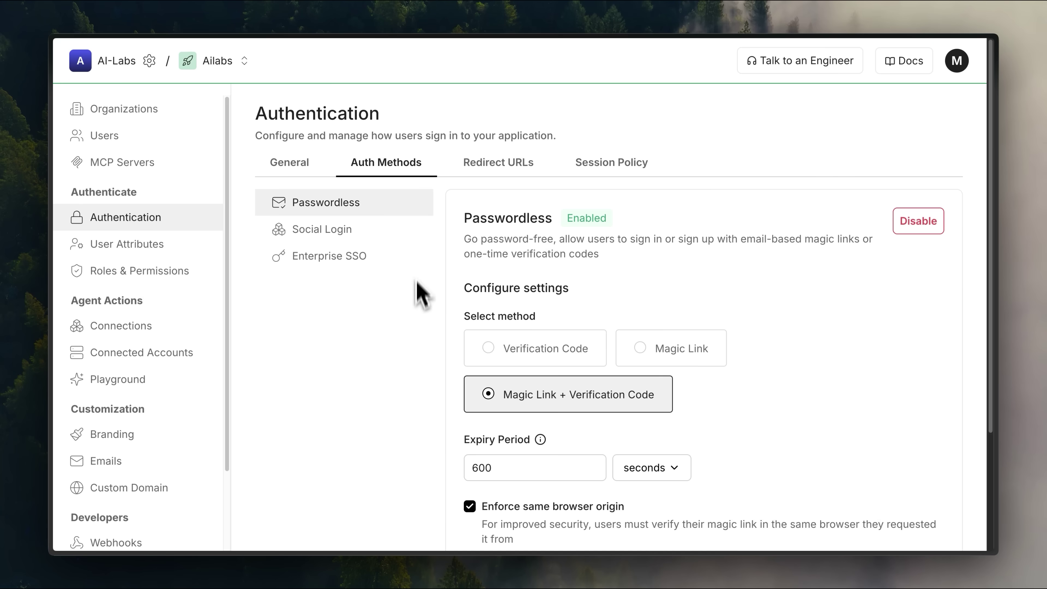
Select Social Login under Auth Methods to display its provider settings.
scroll(419, 323, "down", 3)
scroll(418, 324, "up", 3)
left_click(362, 235)
scroll(367, 326, "down", 1)
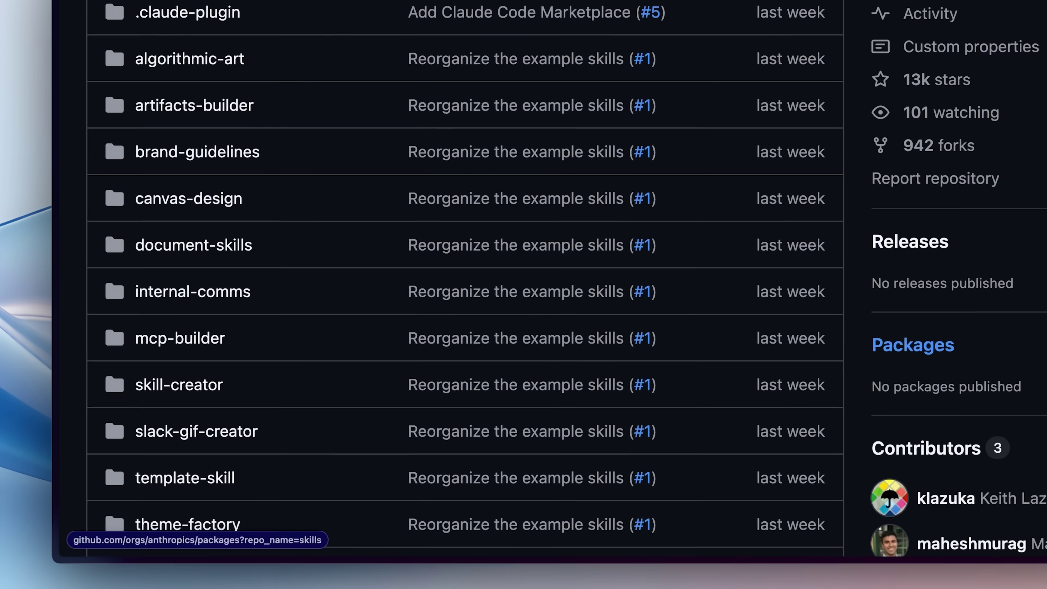
scroll(552, 288, "down", 1)
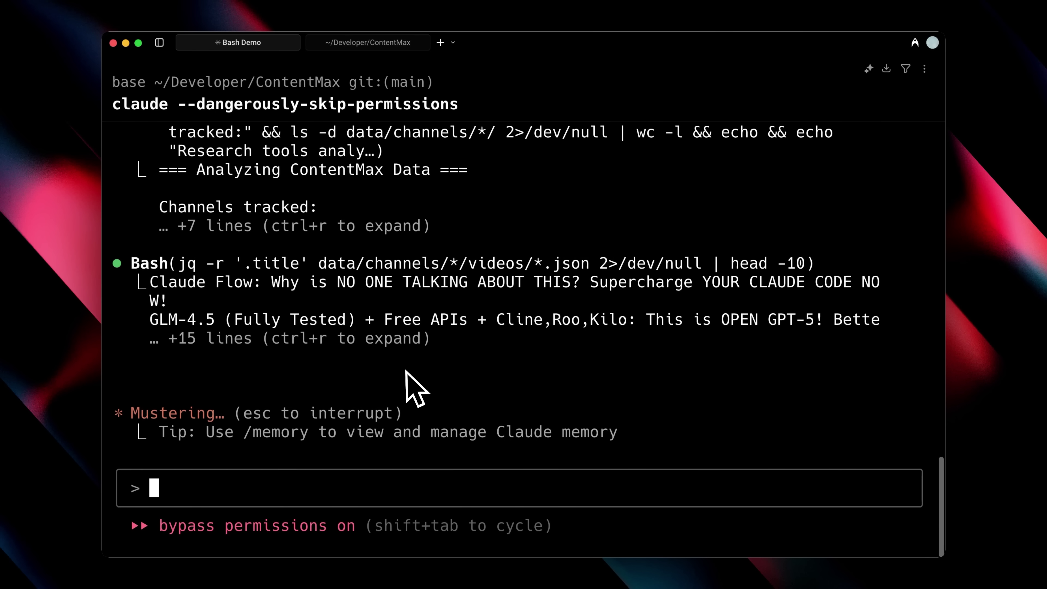
scroll(408, 381, "up", 3)
scroll(410, 386, "up", 2)
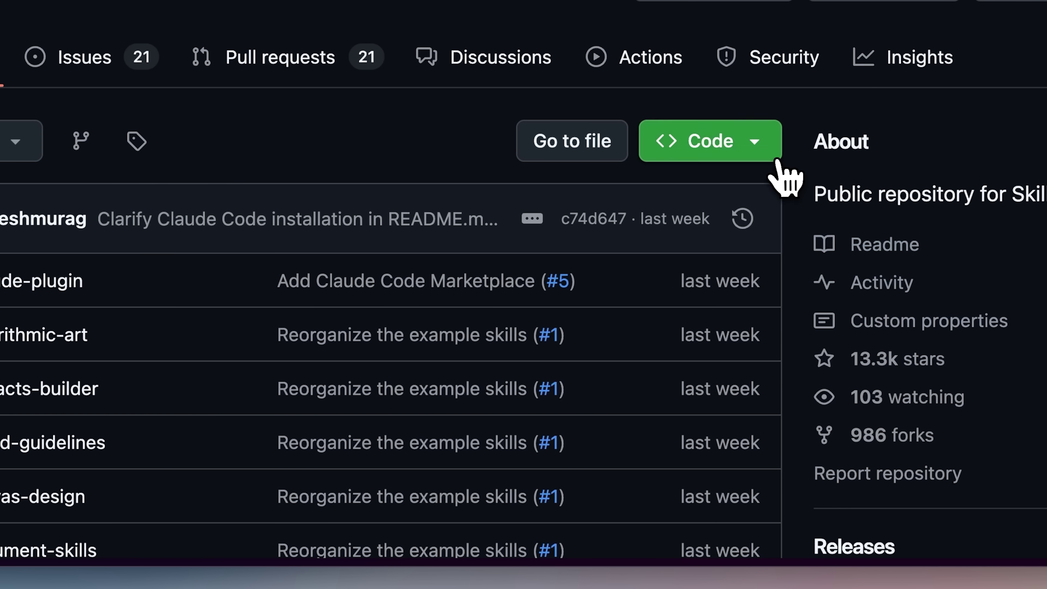
Show the repository's Code dropdown with clone and Download ZIP, then expand the .claude folder.
left_click(774, 158)
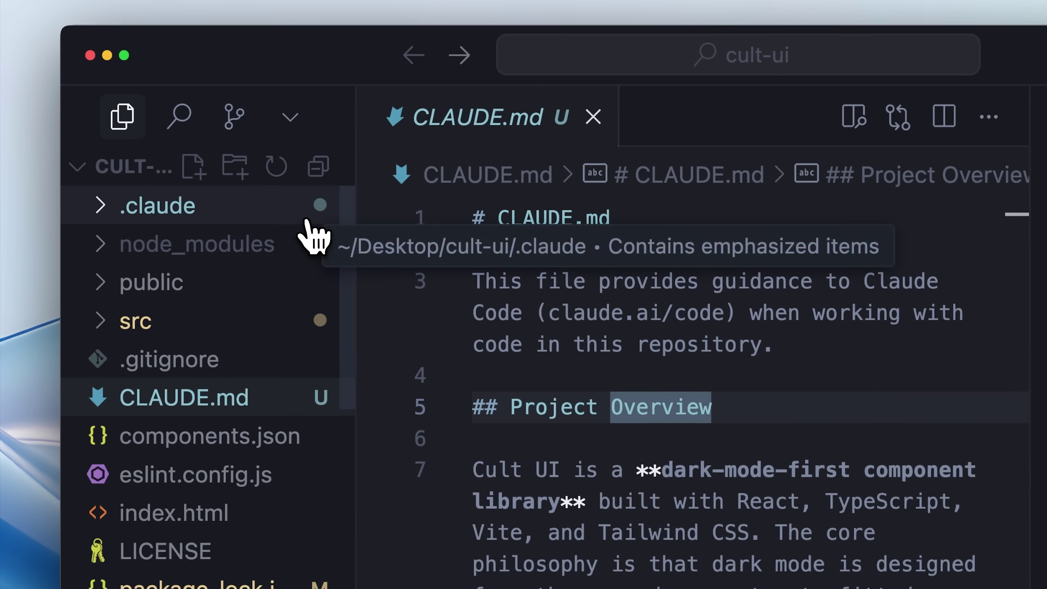
left_click(237, 170)
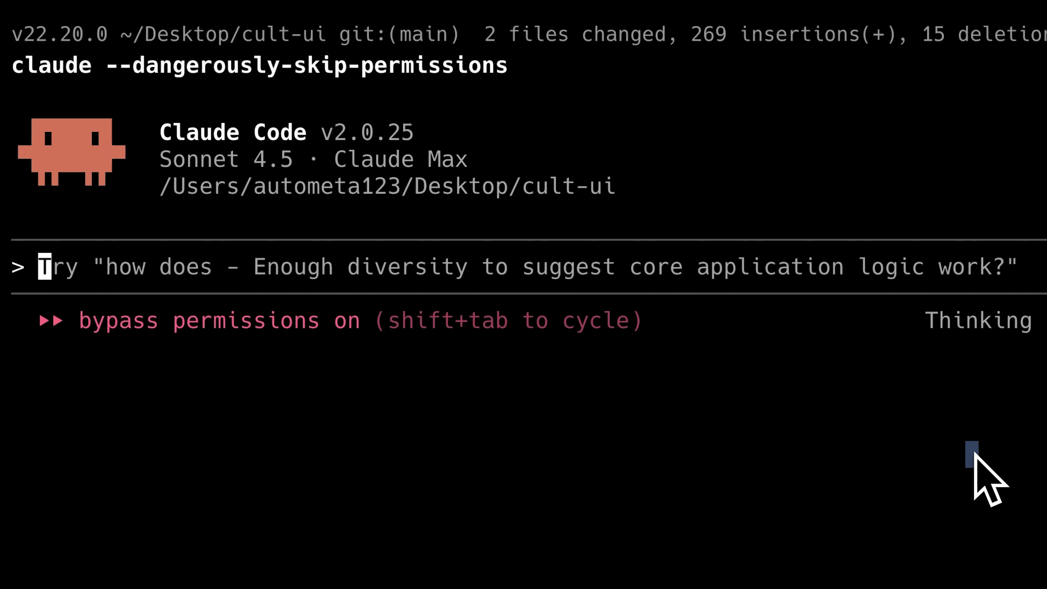
Ask Claude Code to "create a new skill that optimizes the website in terms of SEO".
type("create a new skill that optimizes the website in terms of SEO")
key("Return")
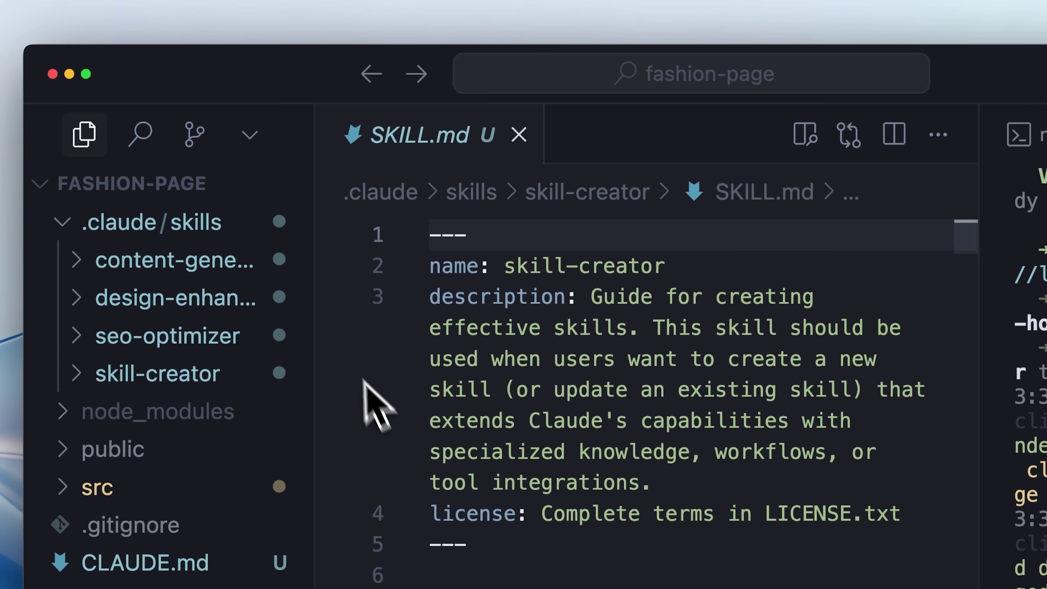
Expand the content generation, design enhancement and seo-optimizer skill folders to view their contents.
left_click(295, 268)
left_click(273, 448)
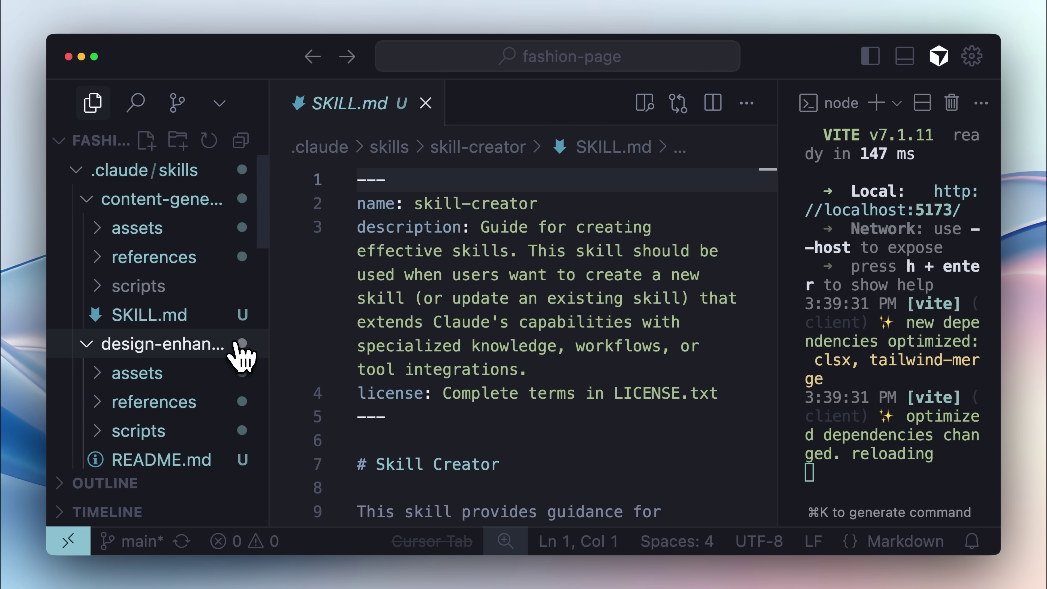
scroll(231, 421, "down", 3)
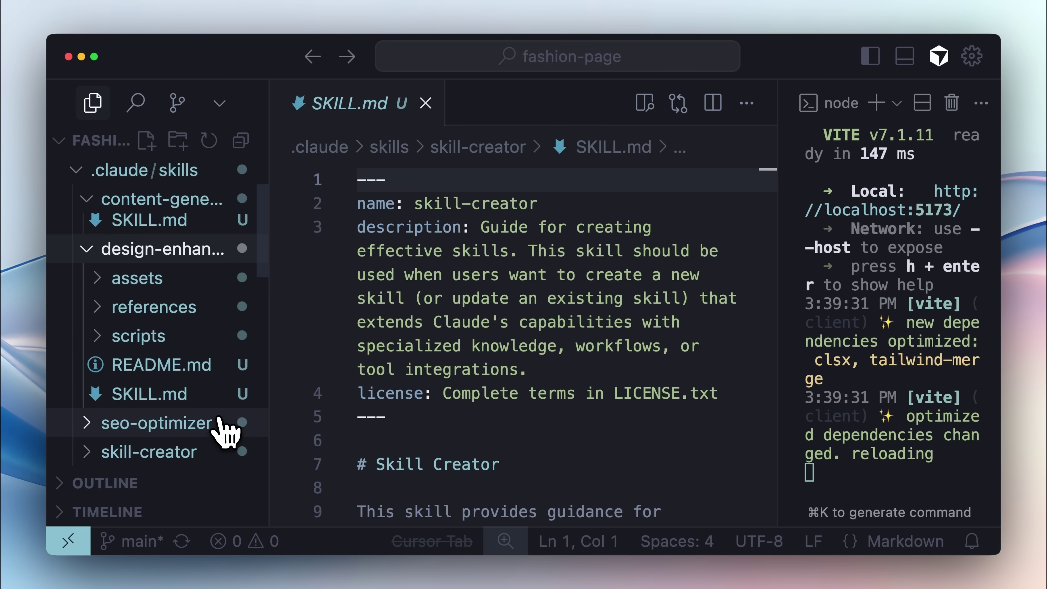
left_click(236, 396)
scroll(242, 425, "down", 3)
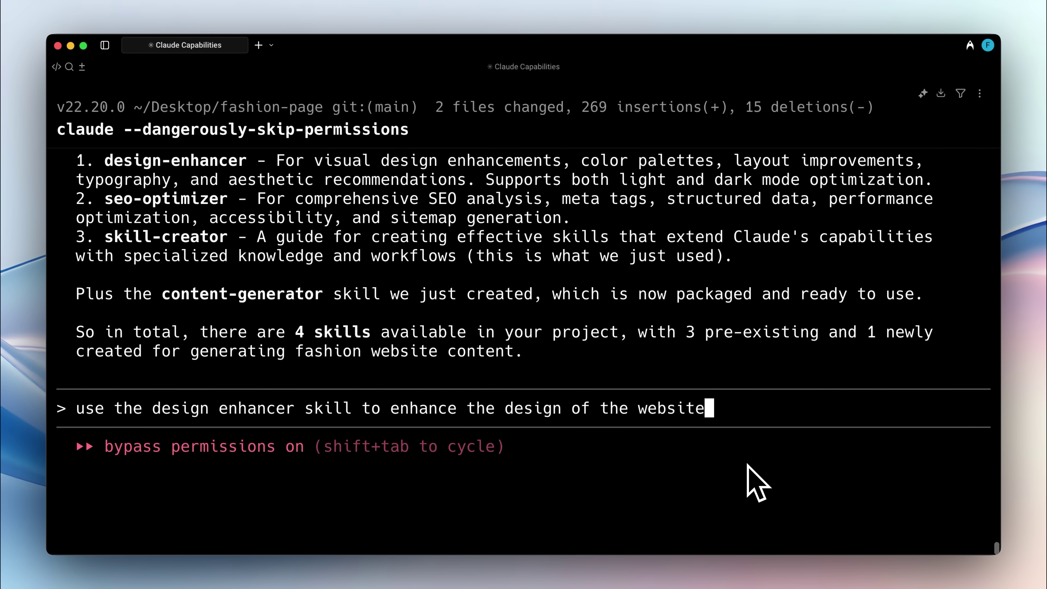
key("Return")
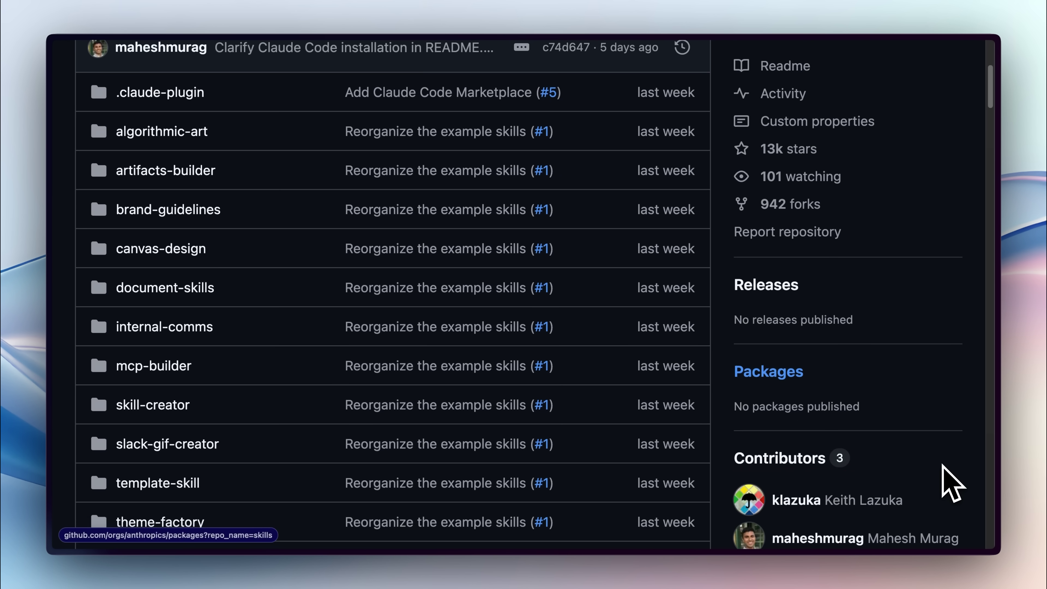
scroll(952, 483, "down", 1)
scroll(944, 466, "down", 1)
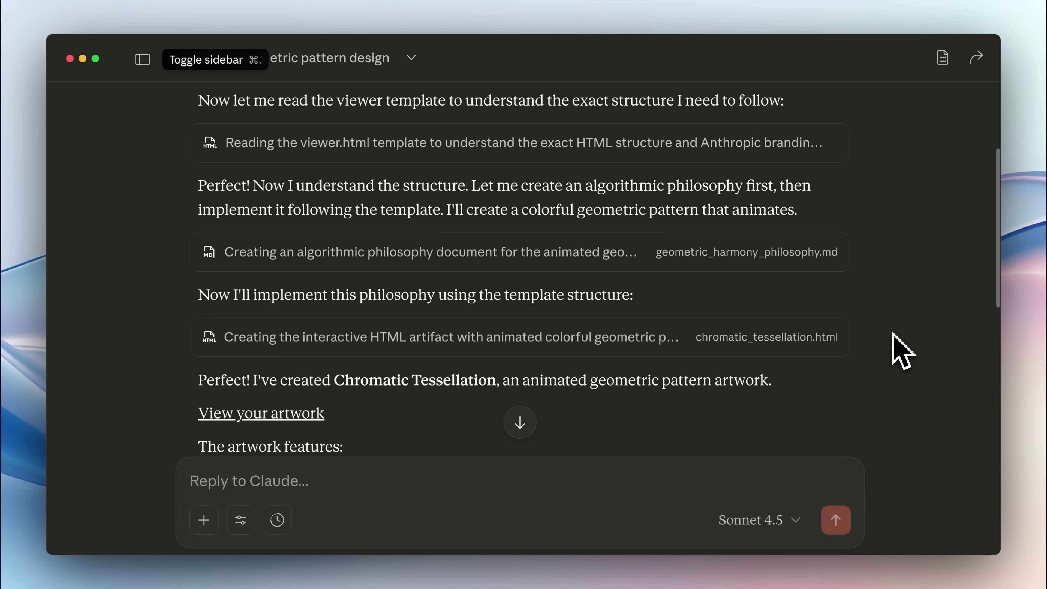
scroll(902, 351, "down", 5)
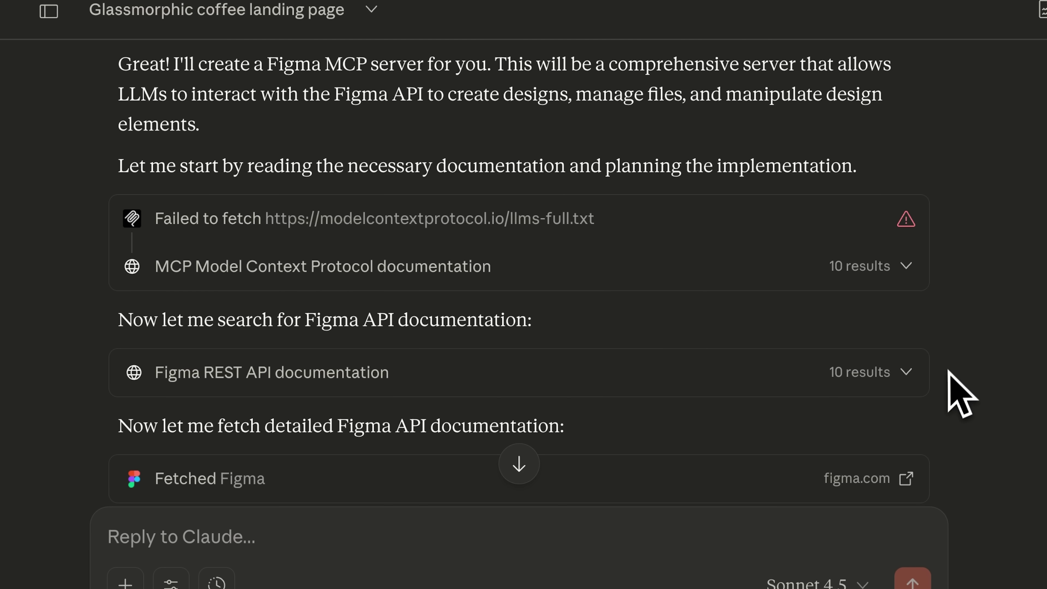
scroll(961, 400, "down", 1)
scroll(961, 400, "down", 3)
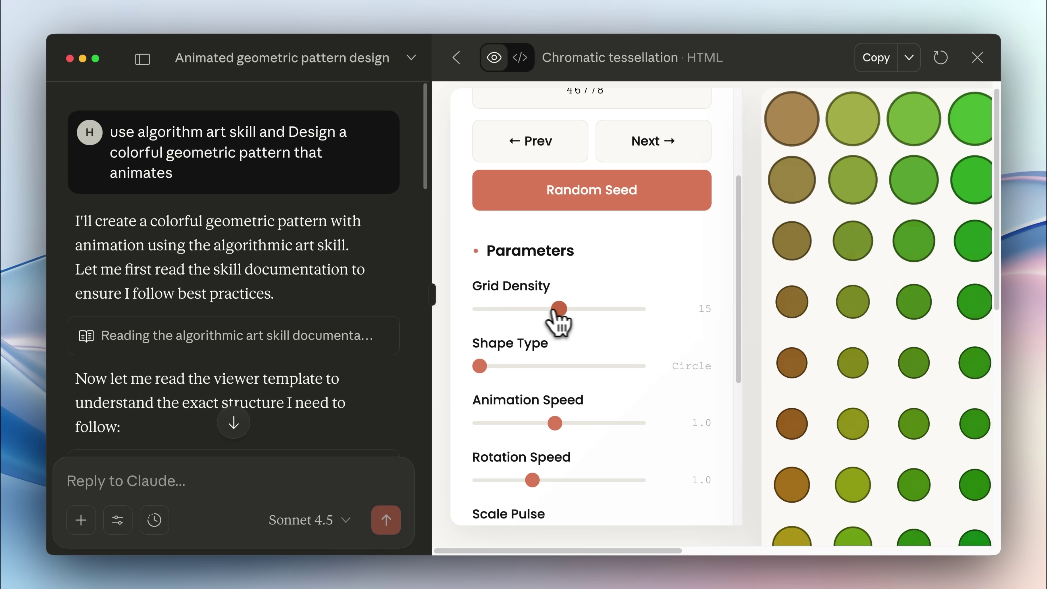
Set the pattern's grid density to about 15 and switch its shapes from circles to hexagons.
left_click_drag(617, 308, 559, 309)
left_click_drag(541, 365, 599, 366)
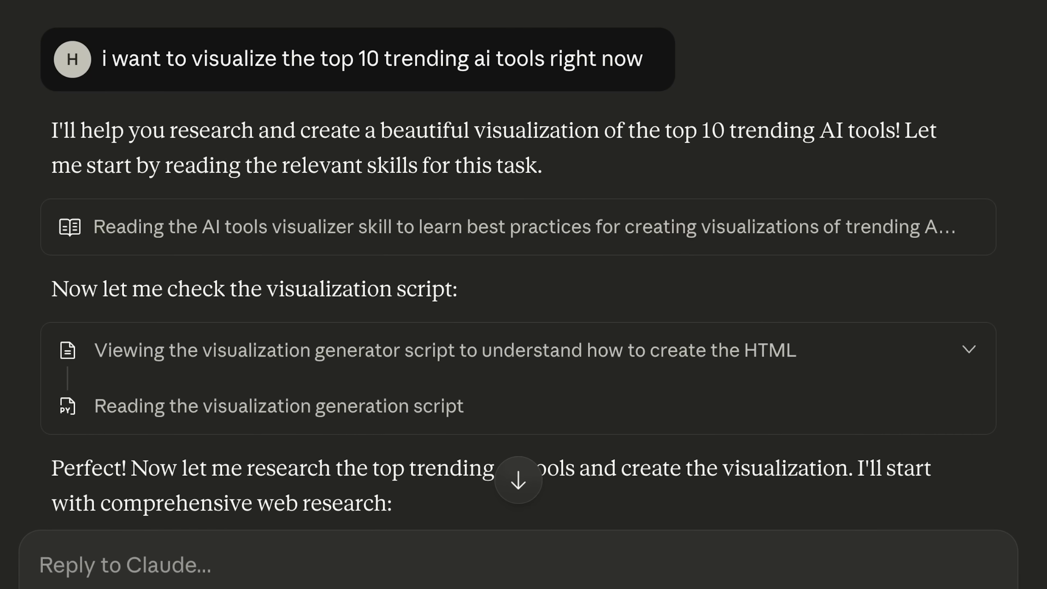
scroll(1023, 286, "down", 5)
Scroll through the Top 10 Trending AI Tools cards, from Claude Sonnet 4.5 down to DeepSeek.
scroll(861, 275, "down", 15)
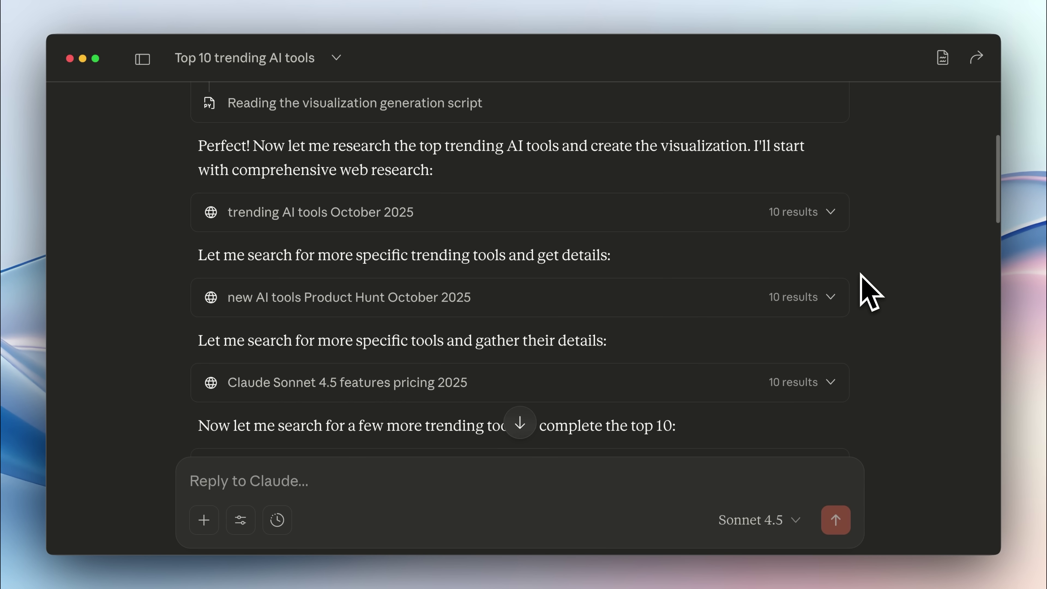
scroll(863, 293, "down", 10)
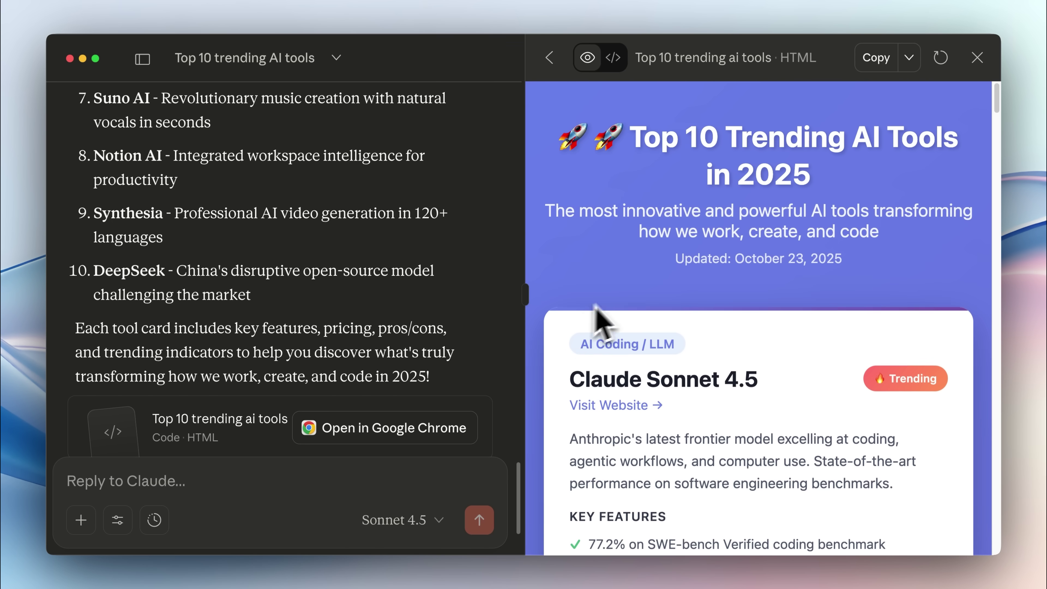
scroll(1000, 412, "down", 5)
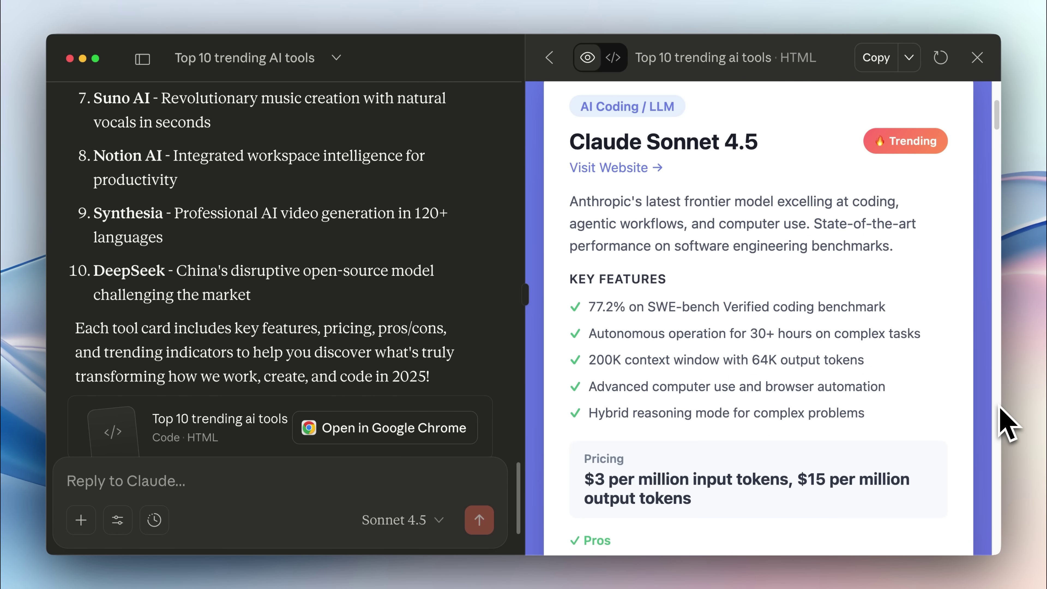
scroll(1006, 422, "down", 10)
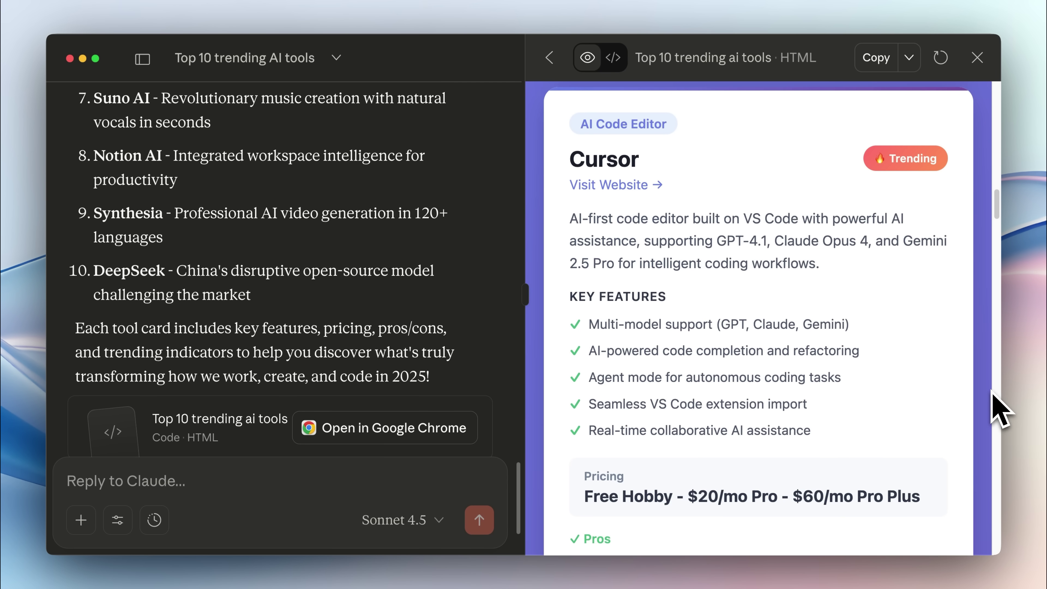
scroll(994, 394, "down", 20)
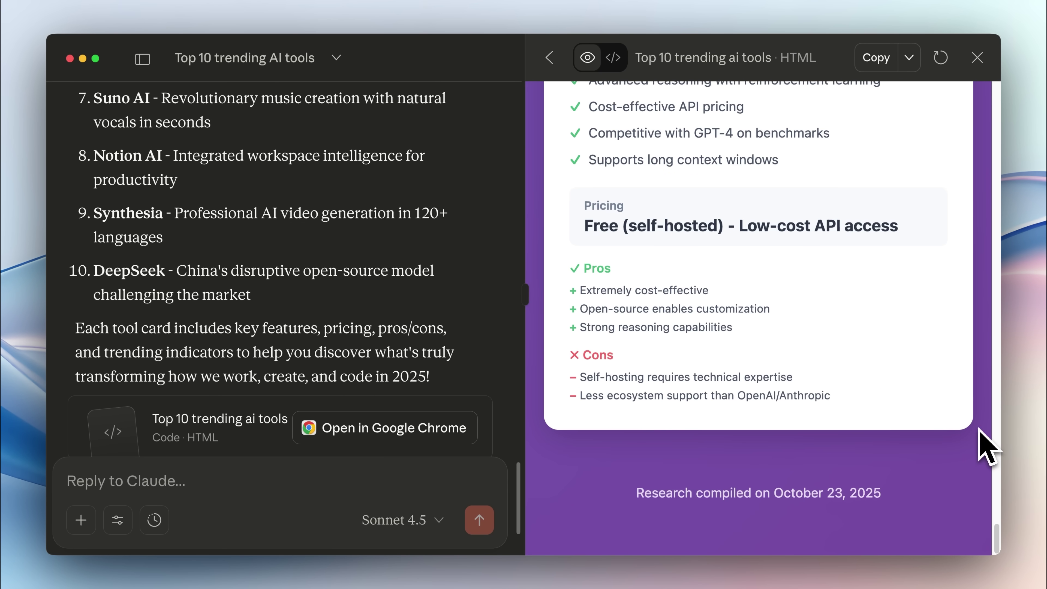